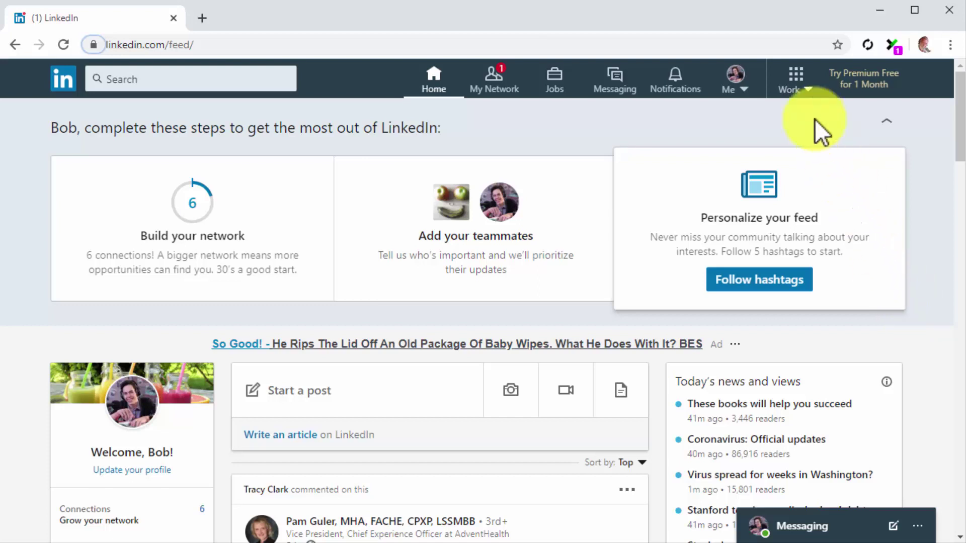
Open LinkedIn's advertising product, Campaign Manager, and go into the Diabetes Care Made Easy 2.0 Ad Account.
{"action": "left_click", "coordinate": [796, 92]}
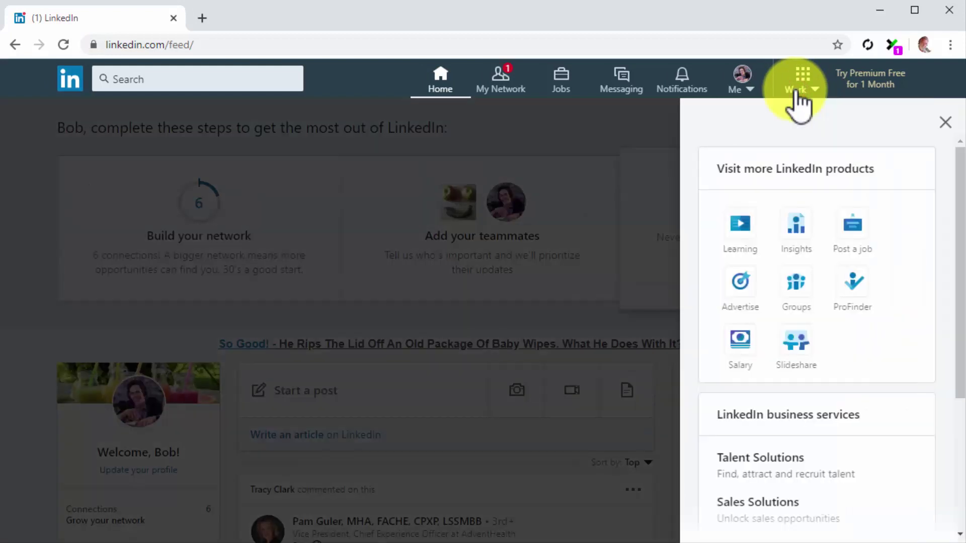
{"action": "left_click", "coordinate": [750, 278]}
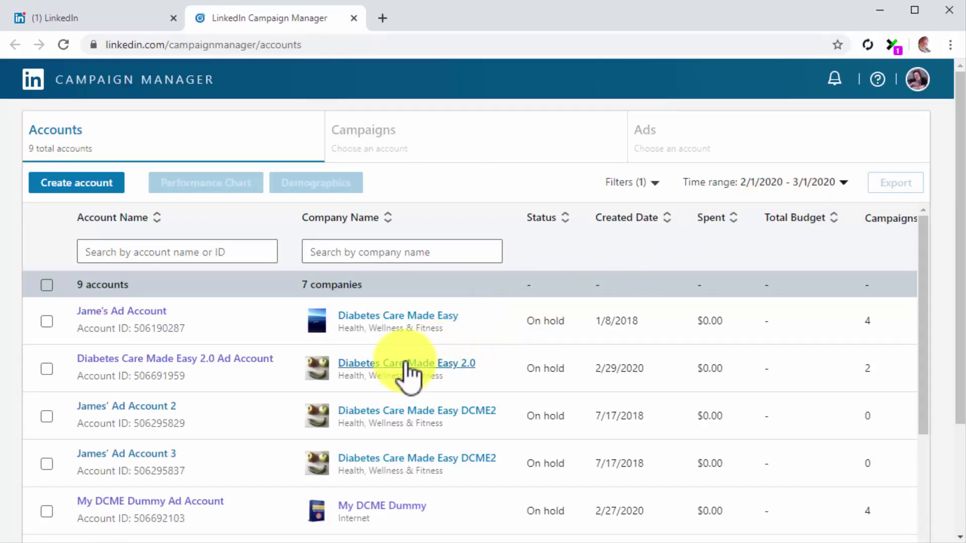
{"action": "left_click", "coordinate": [255, 362]}
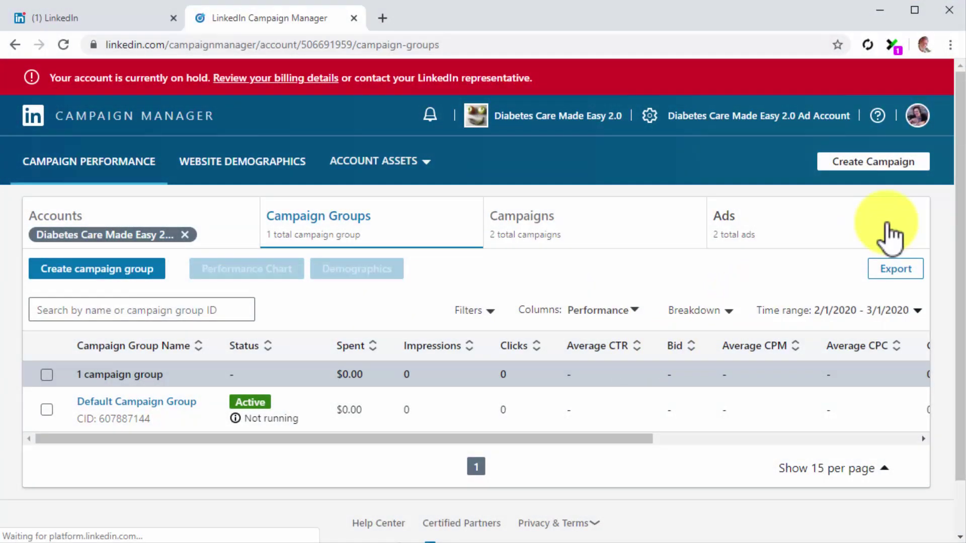
Create a new campaign named "Video Campaign" and choose Video views as its objective.
{"action": "left_click", "coordinate": [884, 164]}
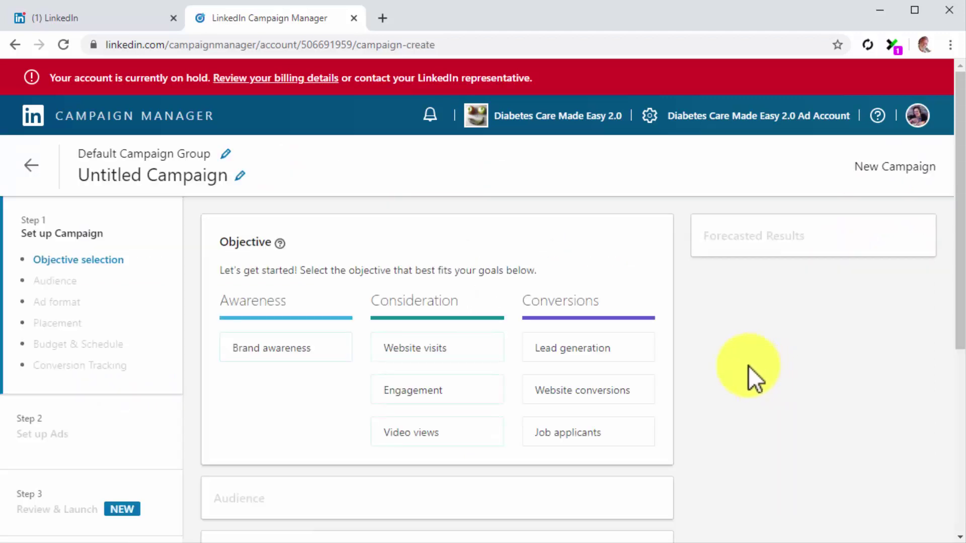
{"action": "left_click", "coordinate": [242, 174]}
{"action": "type", "text": "Video Campaign"}
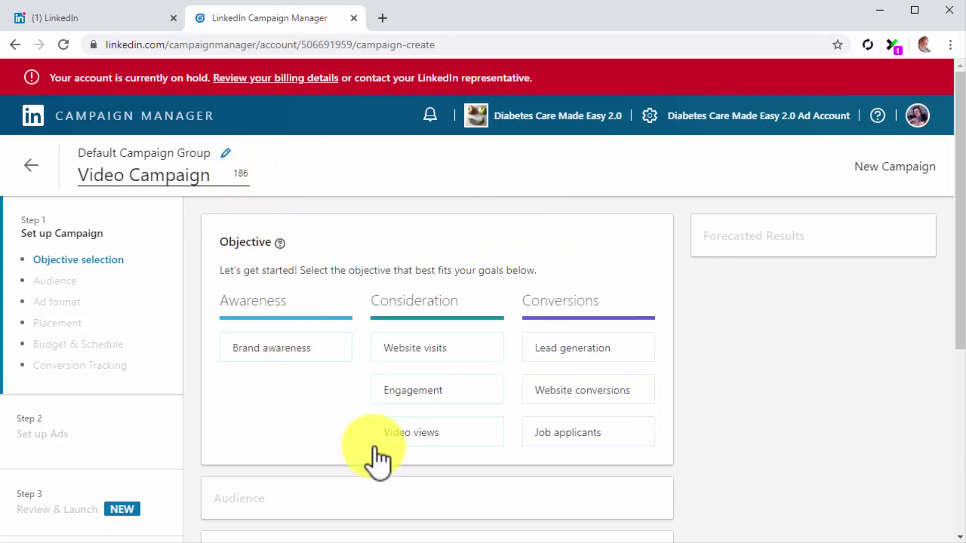
{"action": "left_click", "coordinate": [461, 443]}
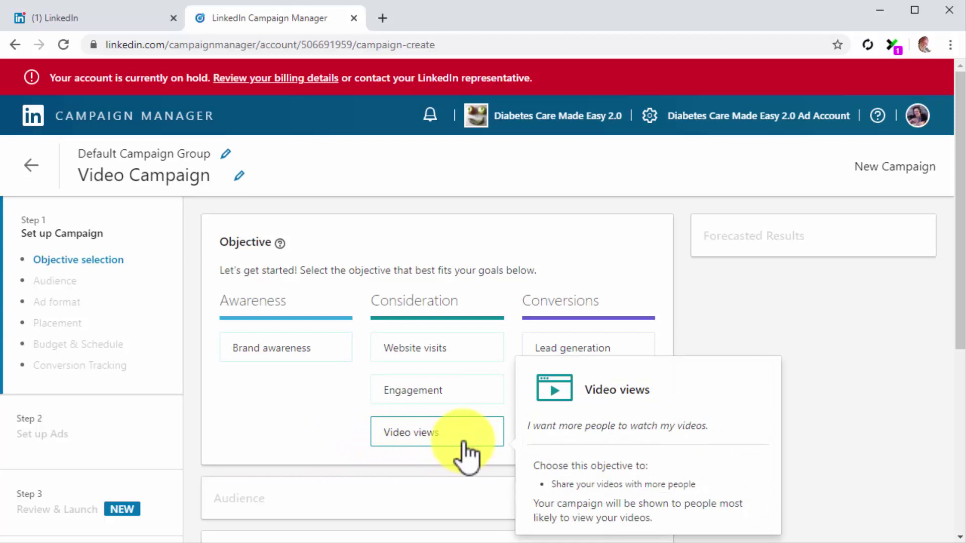
{"action": "left_click", "coordinate": [462, 444]}
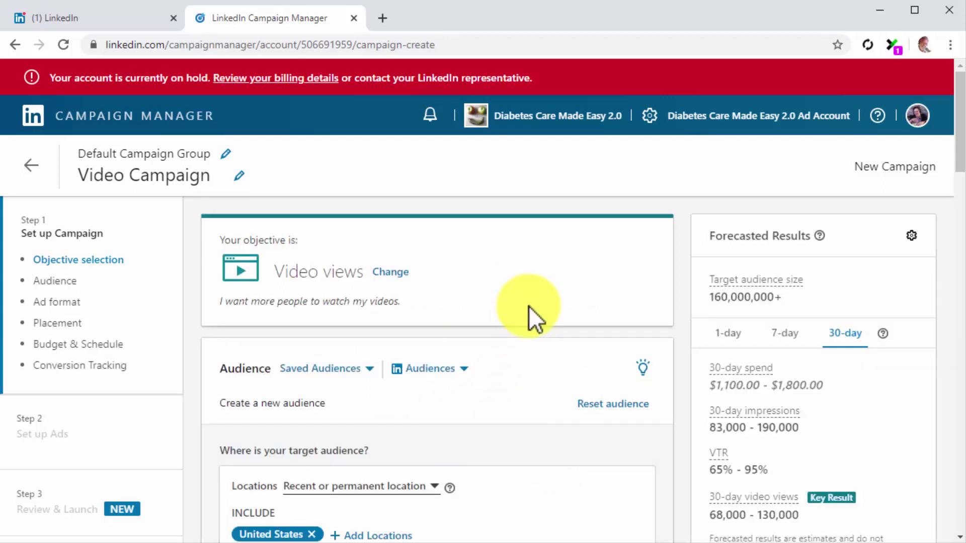
Add Canada and Australia to the included locations of the target audience.
{"action": "scroll", "coordinate": [530, 306], "scroll_direction": "down", "scroll_amount": 4}
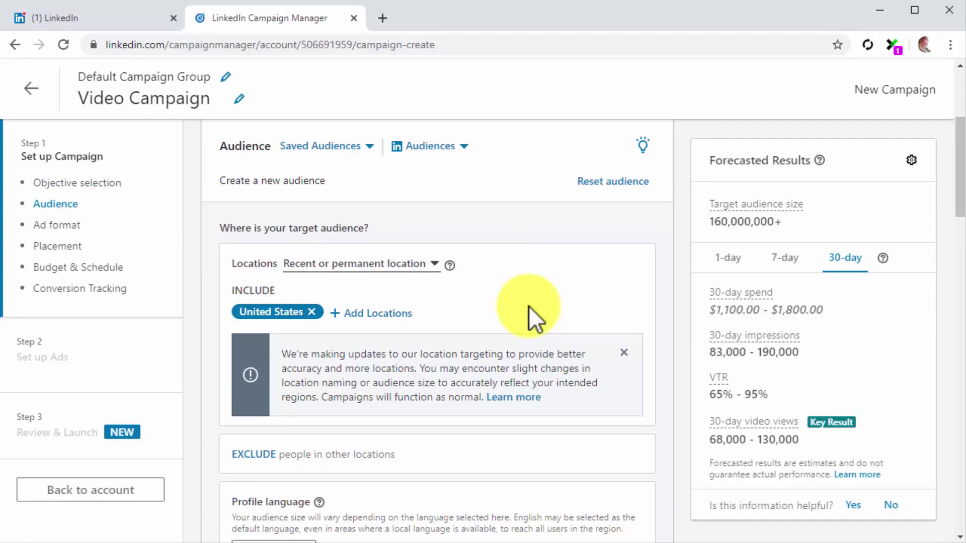
{"action": "left_click", "coordinate": [402, 311]}
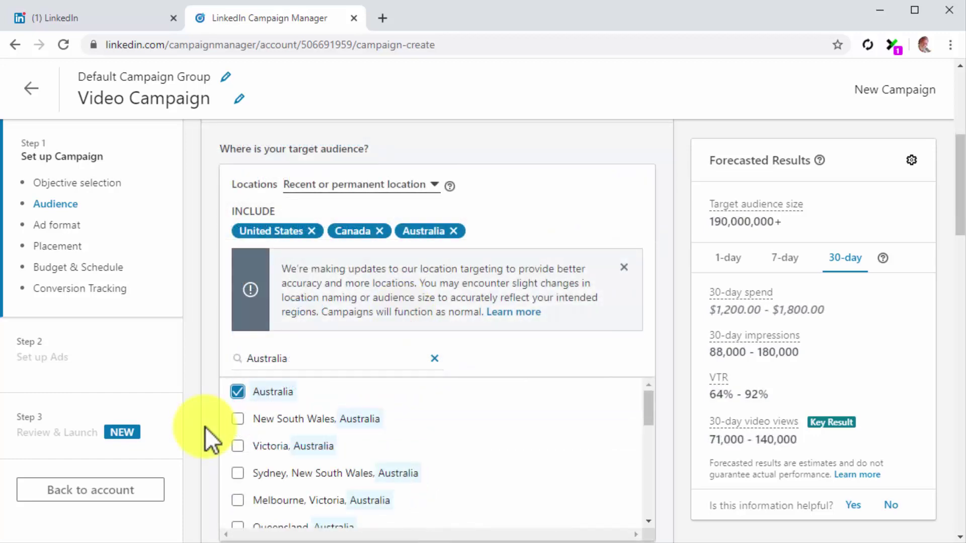
Search the audience attributes for "healthy" and target people with the member skill Healthy Eating.
{"action": "scroll", "coordinate": [205, 427], "scroll_direction": "down", "scroll_amount": 6}
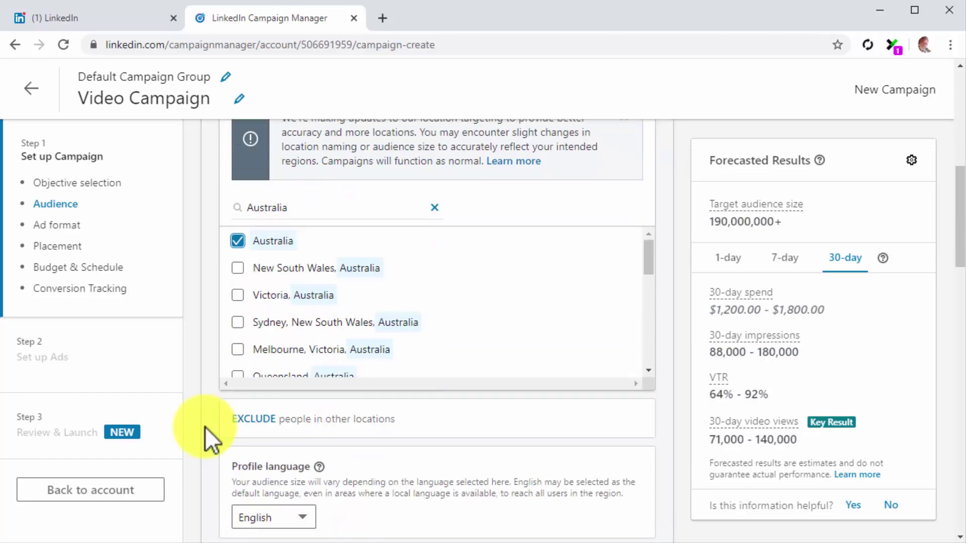
{"action": "scroll", "coordinate": [204, 427], "scroll_direction": "down", "scroll_amount": 3}
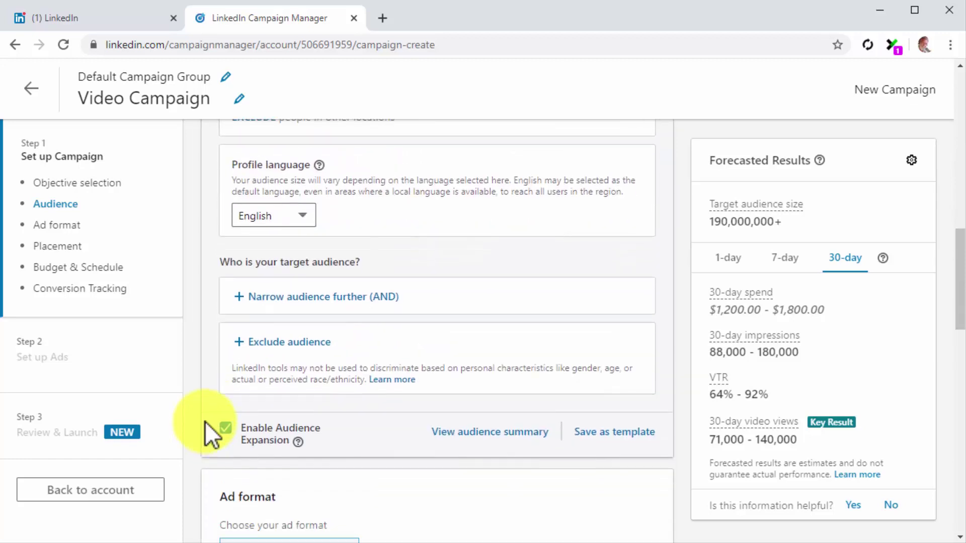
{"action": "left_click", "coordinate": [235, 305]}
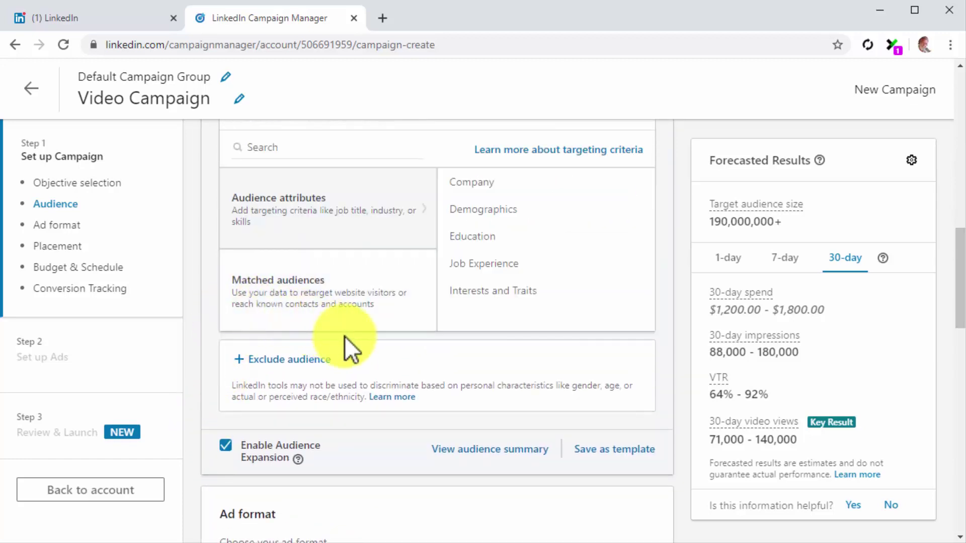
{"action": "scroll", "coordinate": [345, 336], "scroll_direction": "up", "scroll_amount": 1}
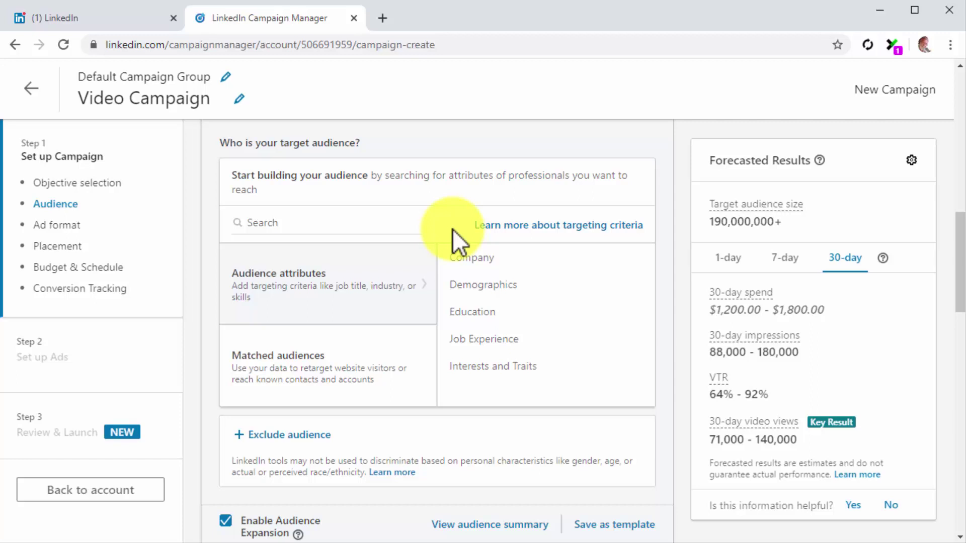
{"action": "left_click", "coordinate": [398, 234]}
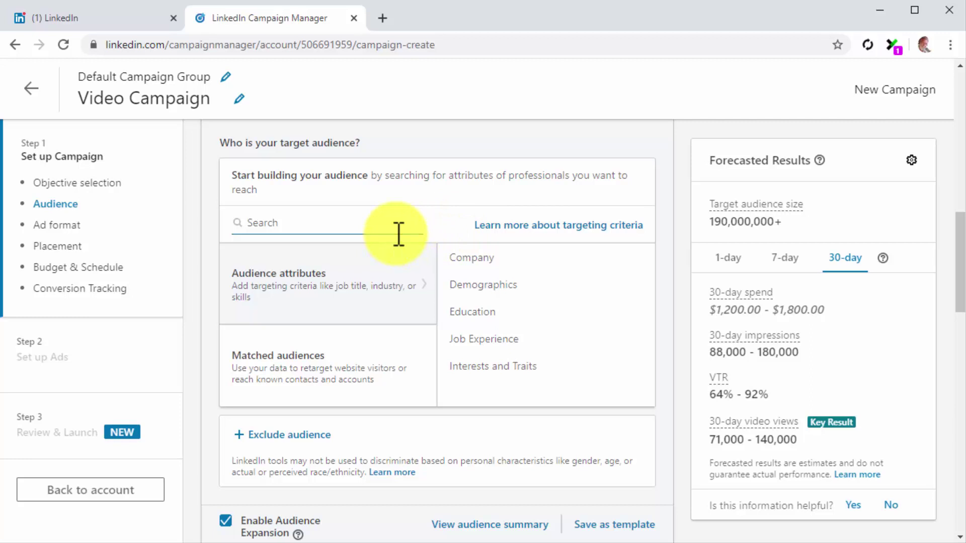
{"action": "type", "text": "health"}
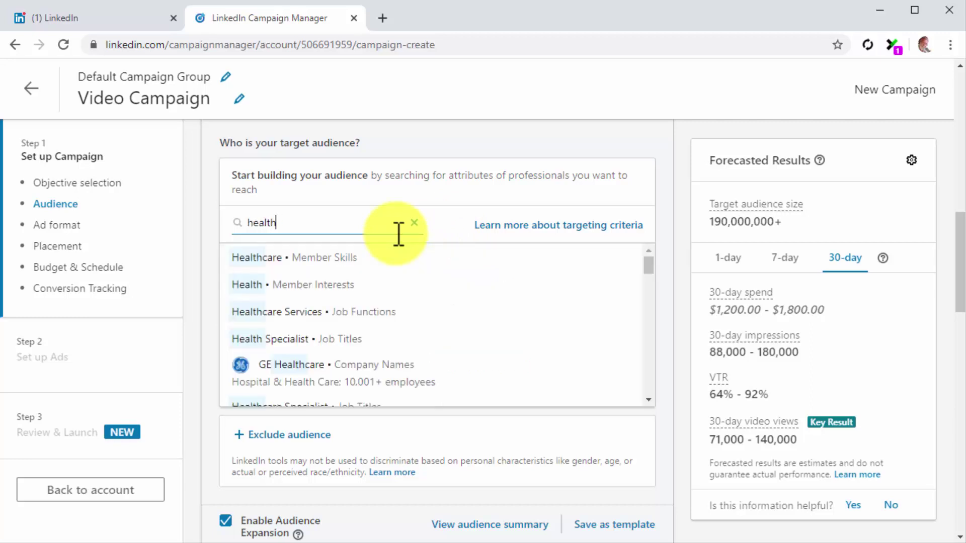
{"action": "type", "text": "y"}
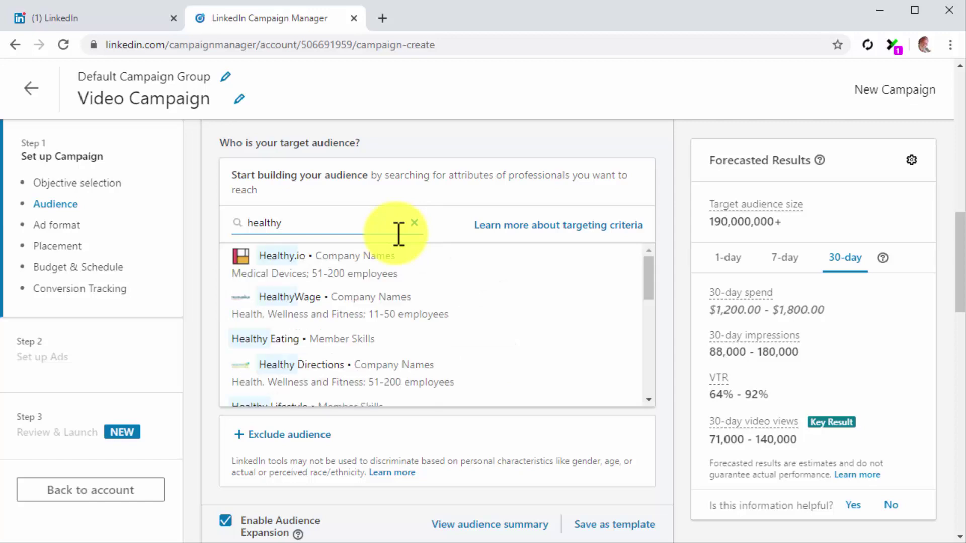
{"action": "left_click", "coordinate": [349, 340]}
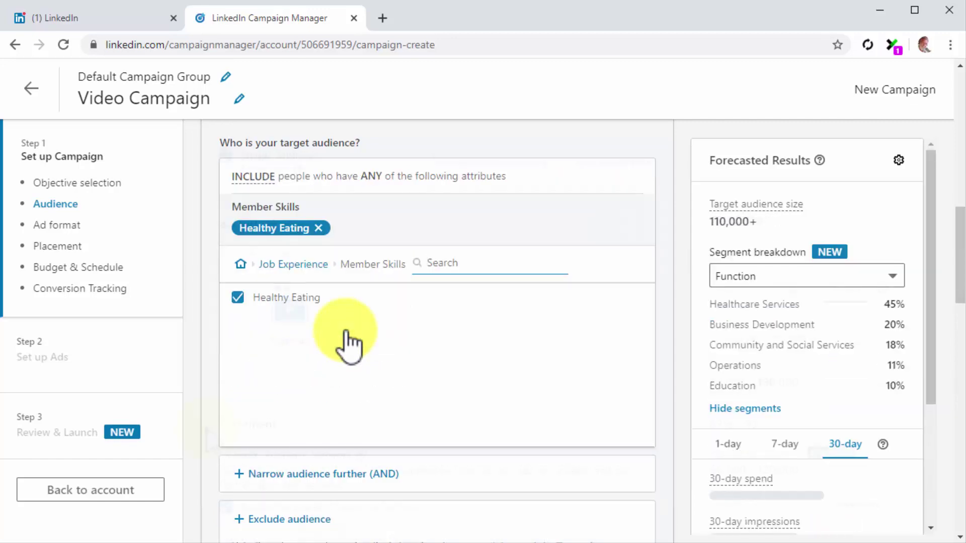
Set the daily budget to $30 and schedule the campaign to run continuously from a start date.
{"action": "scroll", "coordinate": [206, 428], "scroll_direction": "down", "scroll_amount": 2}
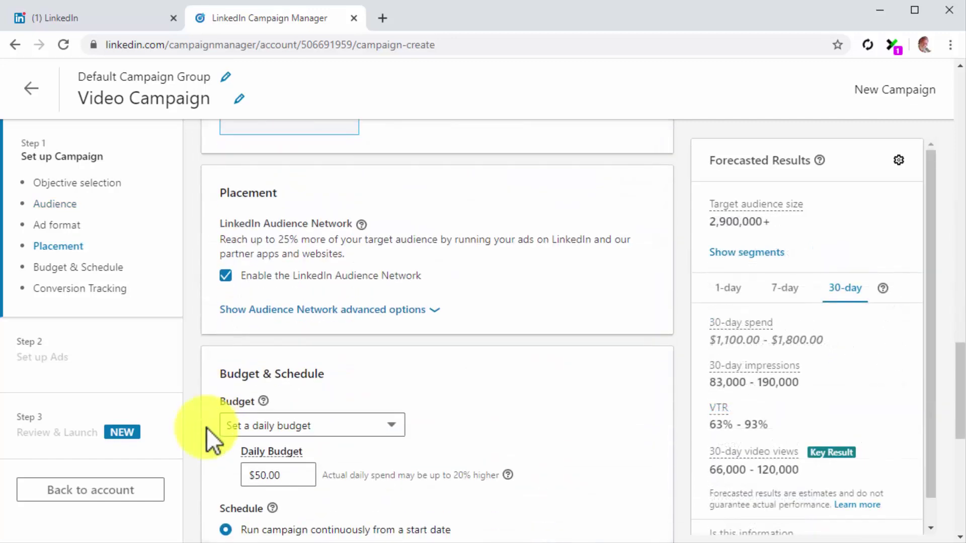
{"action": "scroll", "coordinate": [206, 428], "scroll_direction": "down", "scroll_amount": 3}
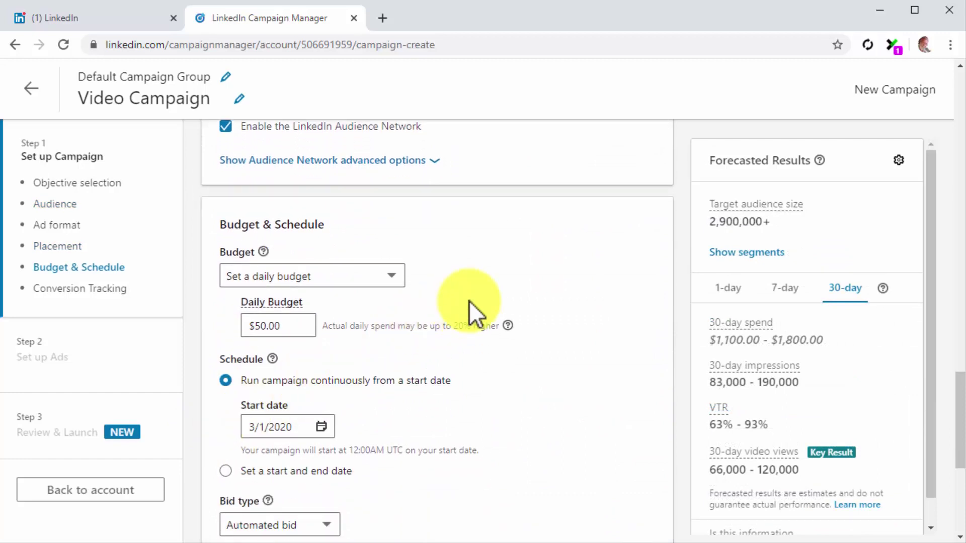
{"action": "left_click", "coordinate": [269, 326]}
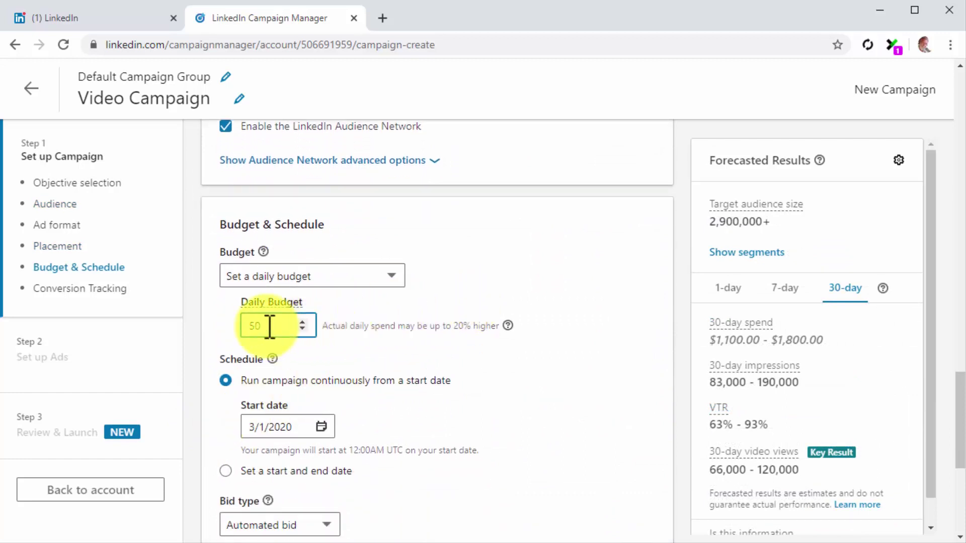
{"action": "key", "text": "BackSpace"}
{"action": "key", "text": "BackSpace"}
{"action": "type", "text": "30"}
{"action": "scroll", "coordinate": [270, 324], "scroll_direction": "down", "scroll_amount": 2}
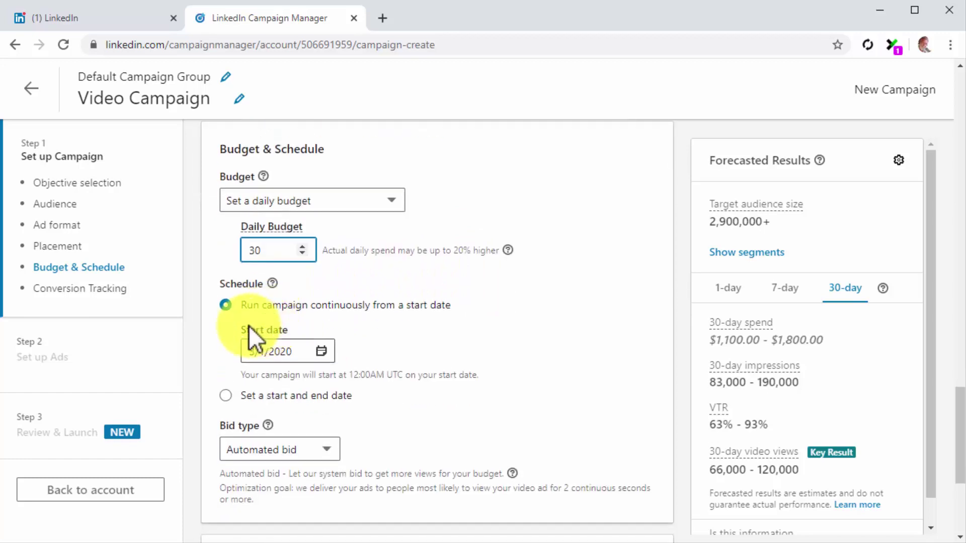
{"action": "left_click", "coordinate": [228, 302]}
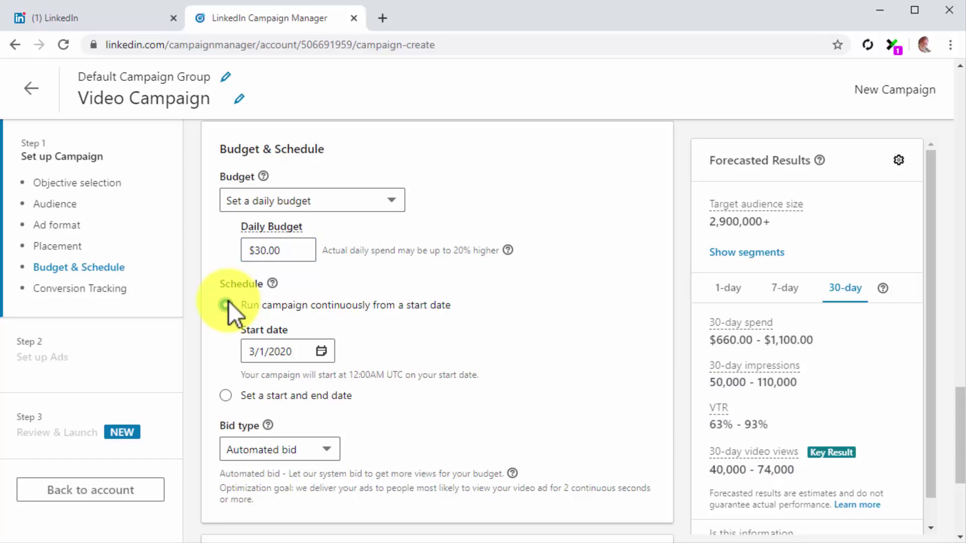
Change the bid type to Maximum CPV Bid with a bid amount of $0.35 per video view.
{"action": "scroll", "coordinate": [356, 411], "scroll_direction": "down", "scroll_amount": 2}
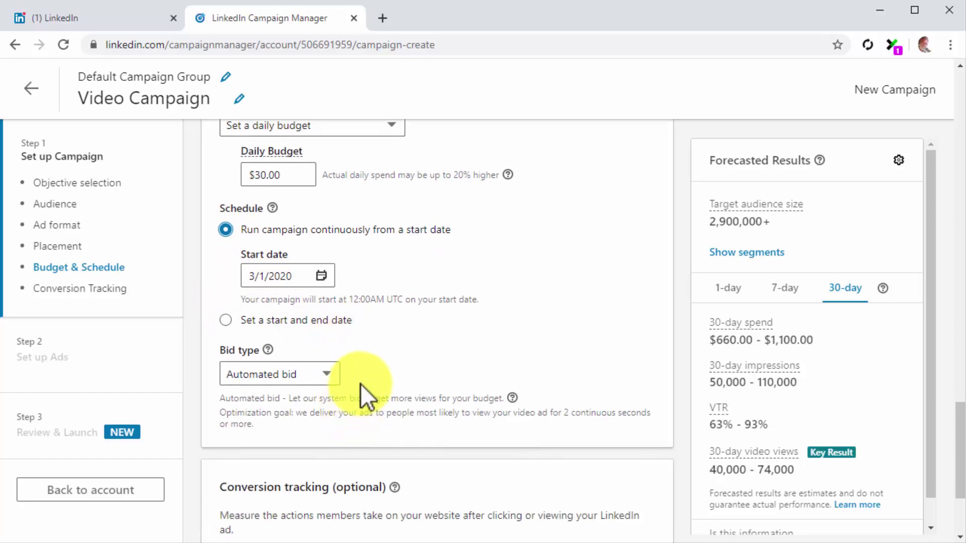
{"action": "left_click", "coordinate": [333, 370]}
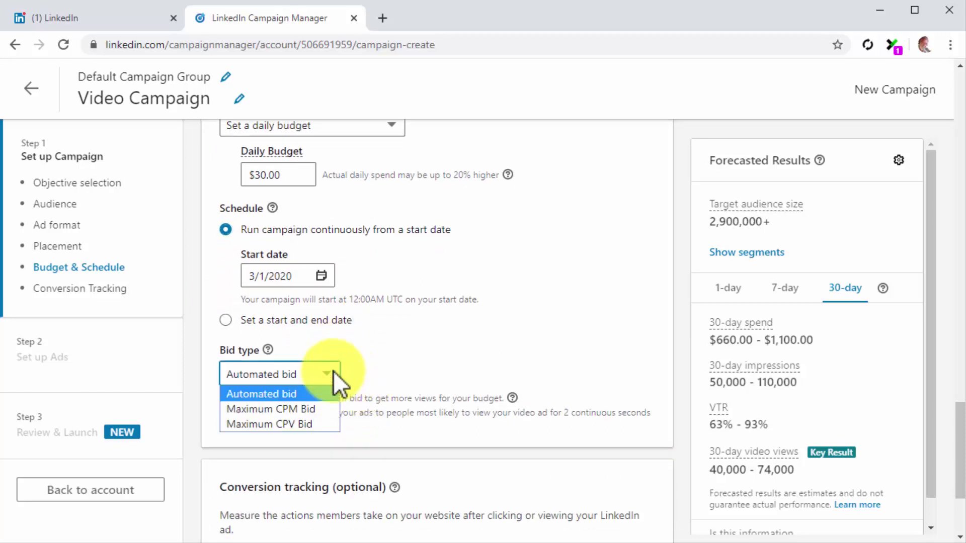
{"action": "left_click", "coordinate": [295, 424]}
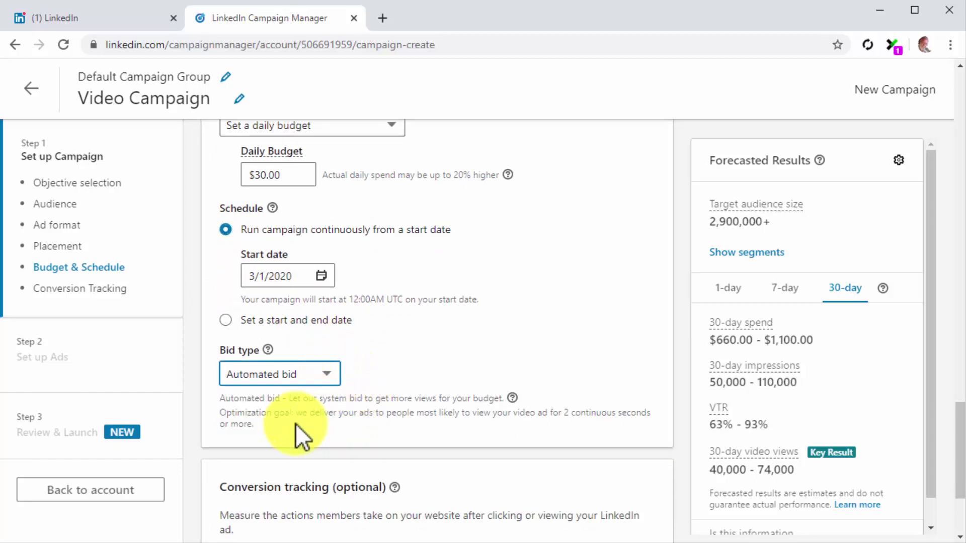
{"action": "scroll", "coordinate": [343, 424], "scroll_direction": "down", "scroll_amount": 2}
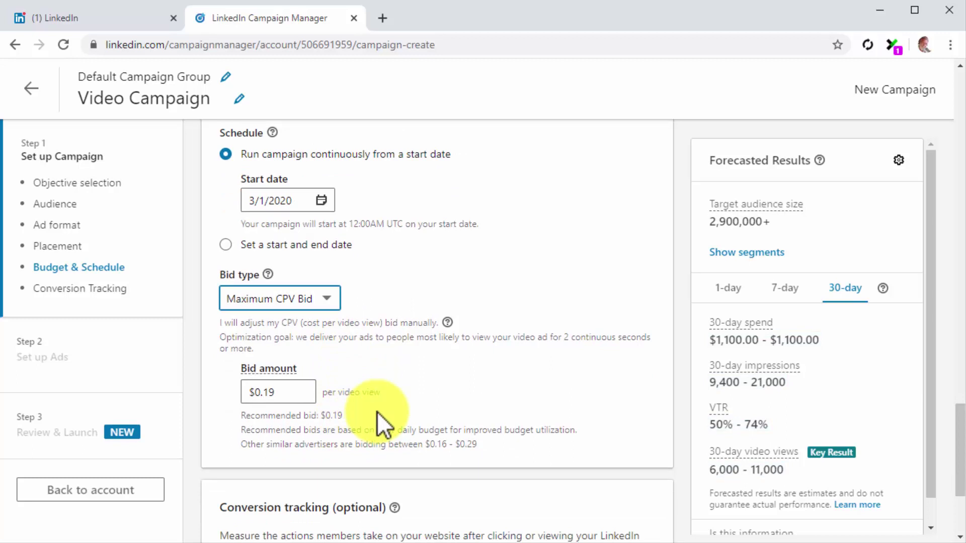
{"action": "left_click", "coordinate": [315, 396]}
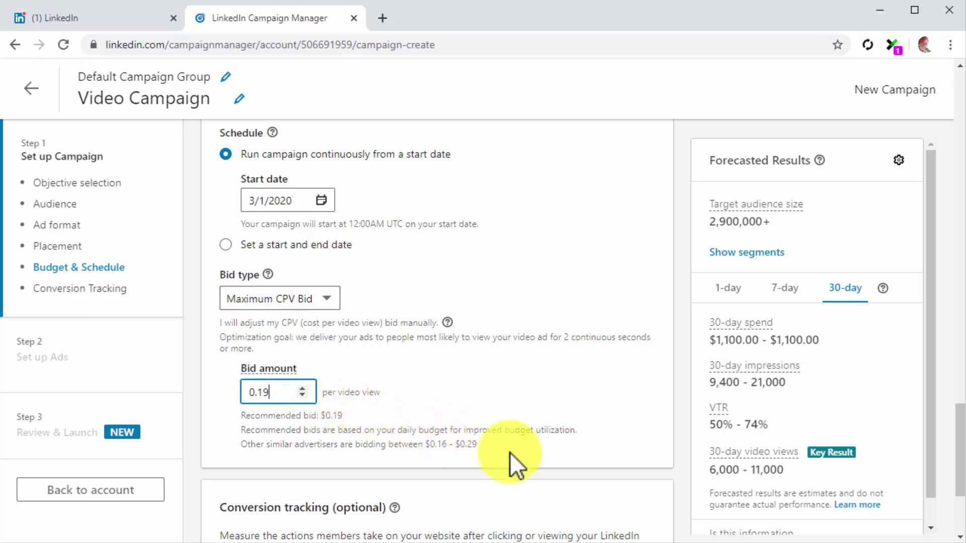
{"action": "type", "text": "35"}
Continue to the ad setup without adding conversions, saving the campaign's objective and ad format.
{"action": "scroll", "coordinate": [509, 452], "scroll_direction": "down", "scroll_amount": 3}
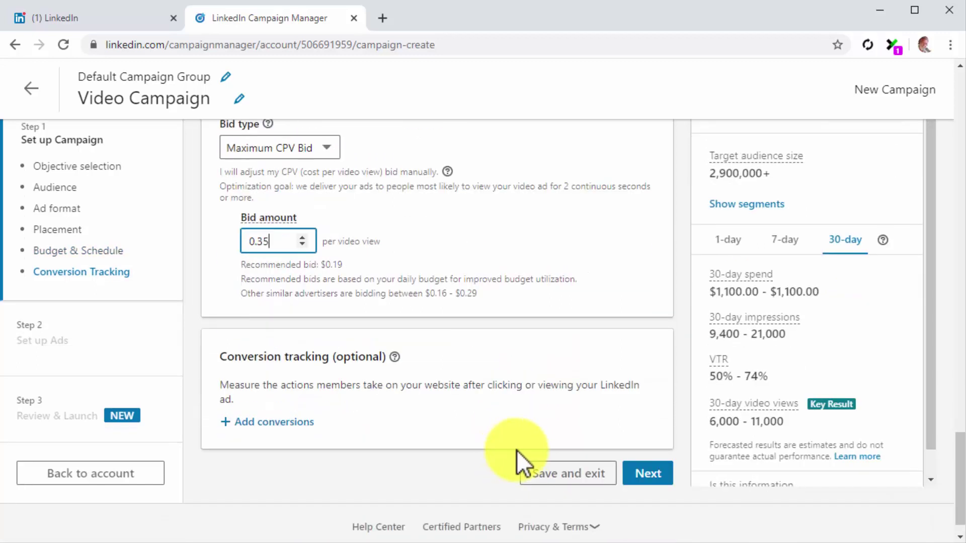
{"action": "left_click", "coordinate": [651, 473]}
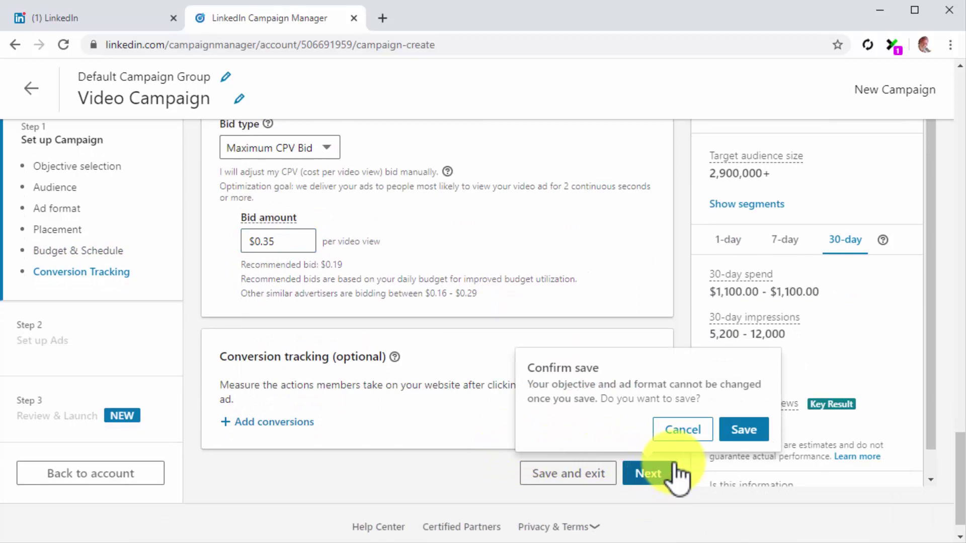
{"action": "left_click", "coordinate": [745, 433]}
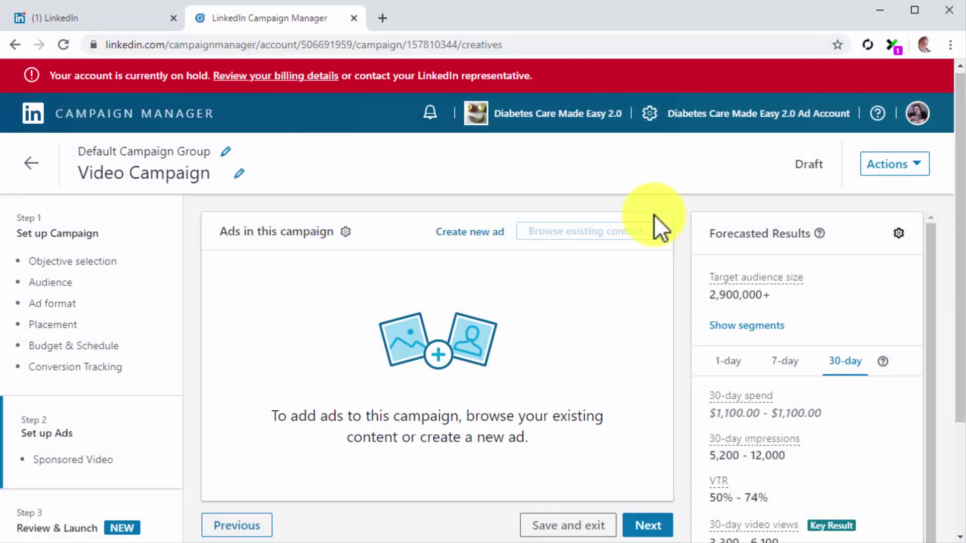
Create an ad with introductory text "Staying healthy at work? Watch and see 5 ways to do it" and upload the Staying healthy at work video.
{"action": "left_click", "coordinate": [469, 232]}
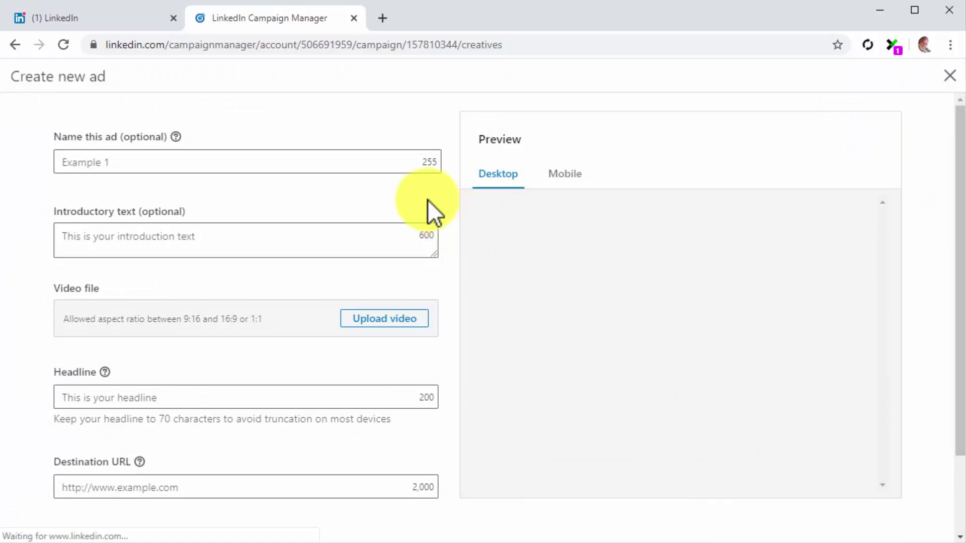
{"action": "left_click", "coordinate": [397, 234]}
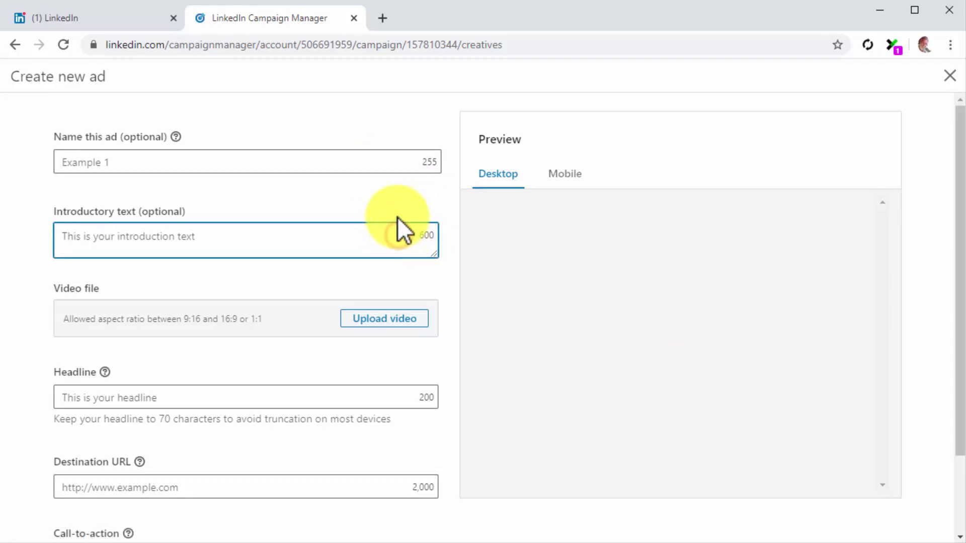
{"action": "type", "text": "Staying healthy at work? Watch and see 5 ways to do it"}
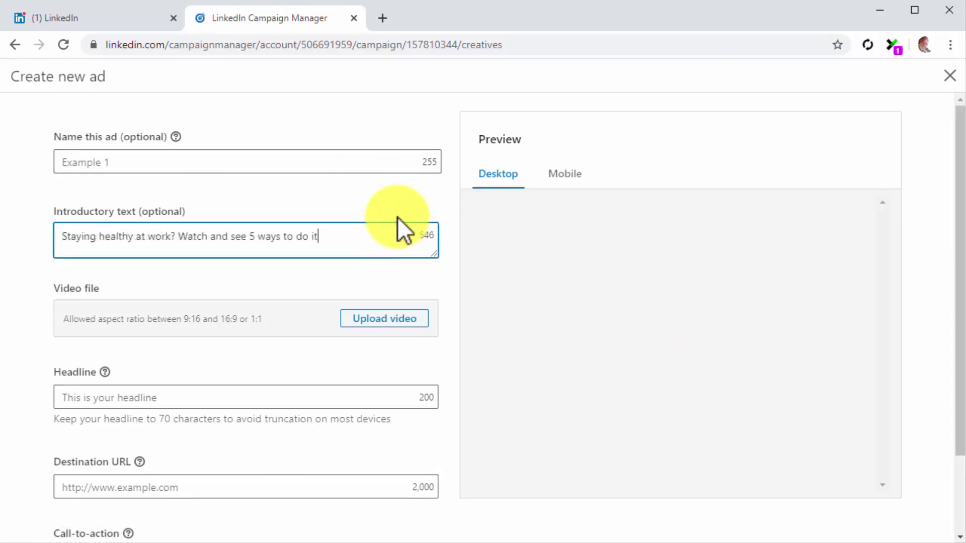
{"action": "left_click", "coordinate": [386, 312]}
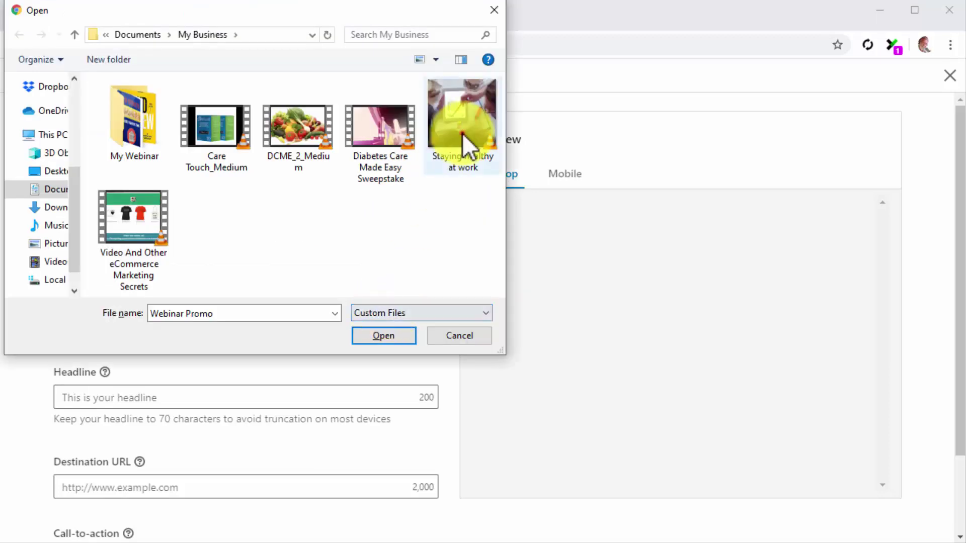
{"action": "double_click", "coordinate": [463, 134]}
{"action": "scroll", "coordinate": [453, 322], "scroll_direction": "down", "scroll_amount": 3}
{"action": "left_click", "coordinate": [354, 355]}
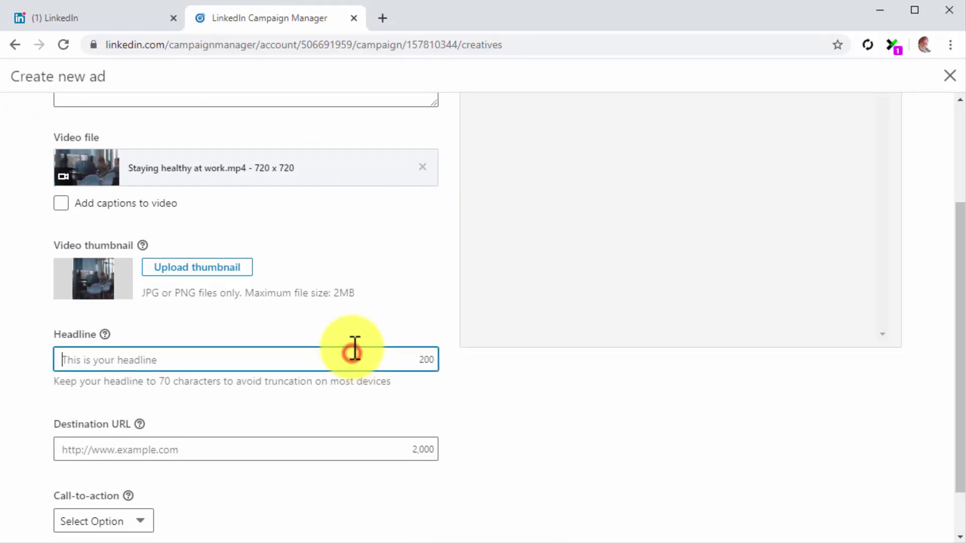
{"action": "type", "text": "Staying healthy at work"}
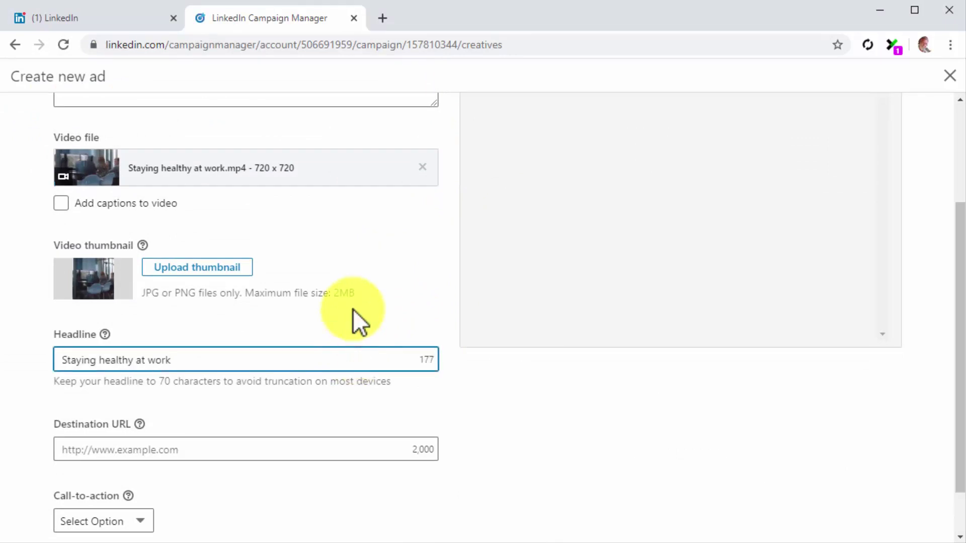
{"action": "left_click", "coordinate": [375, 445]}
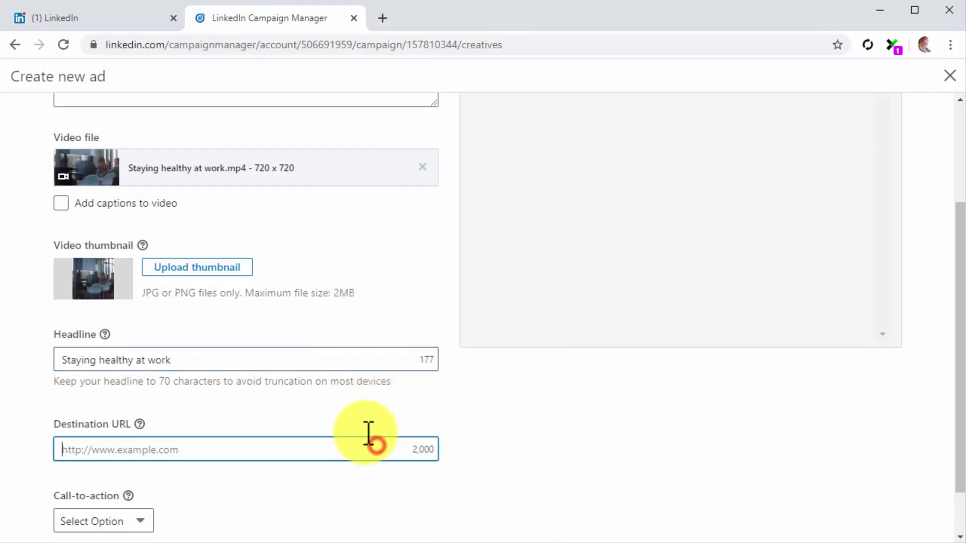
{"action": "type", "text": "http"}
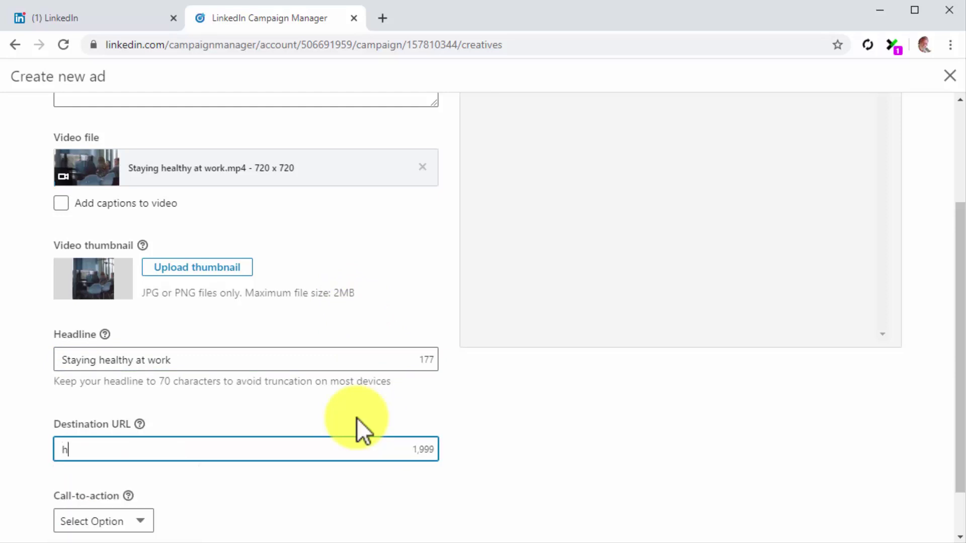
{"action": "type", "text": "://diabetescaremadeeasy.com"}
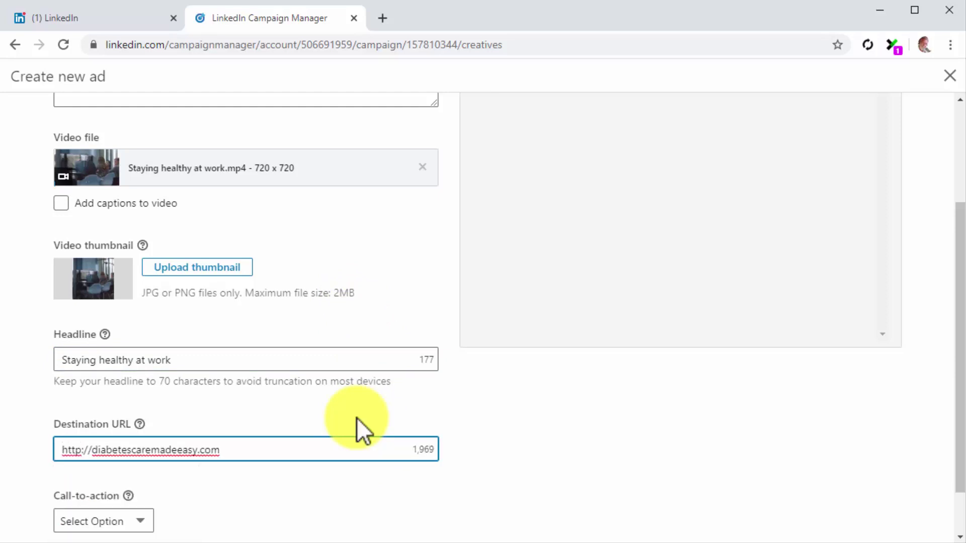
Choose Learn More as the call-to-action and create the ad within the campaign, continuing to the campaign review.
{"action": "scroll", "coordinate": [358, 417], "scroll_direction": "down", "scroll_amount": 2}
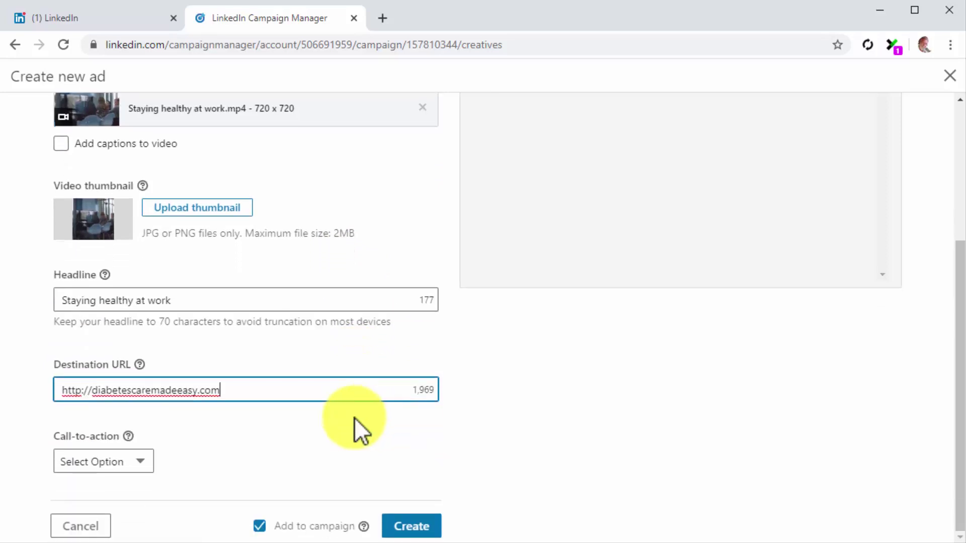
{"action": "left_click", "coordinate": [141, 461]}
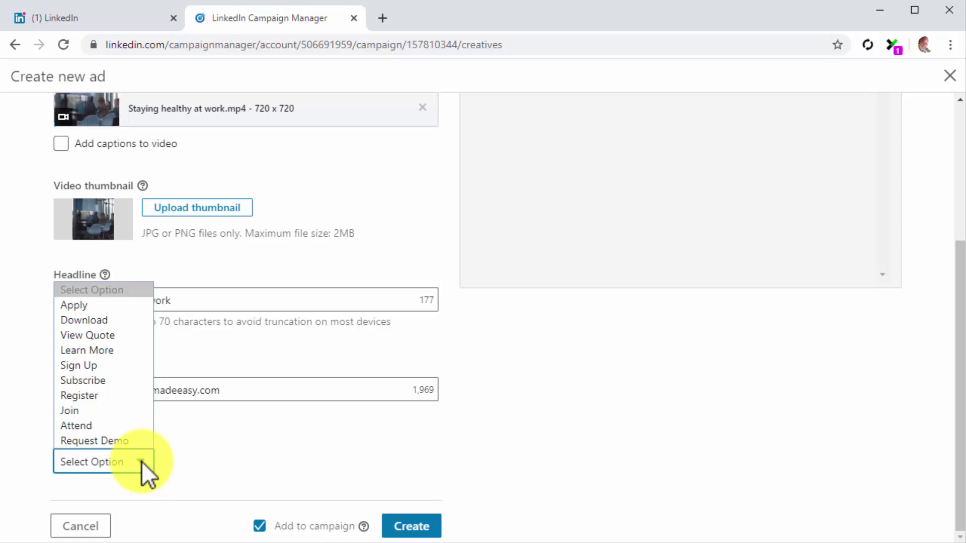
{"action": "left_click", "coordinate": [121, 352]}
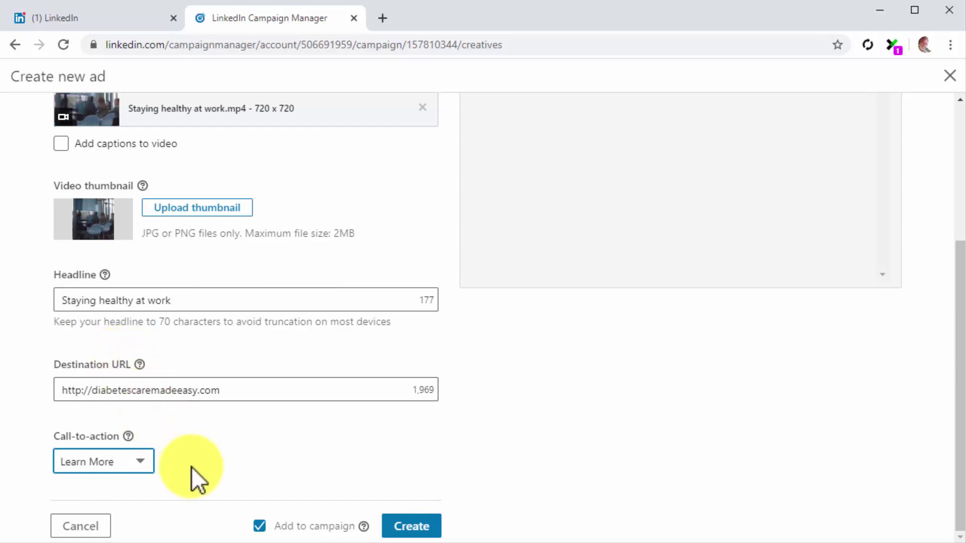
{"action": "left_click", "coordinate": [404, 528]}
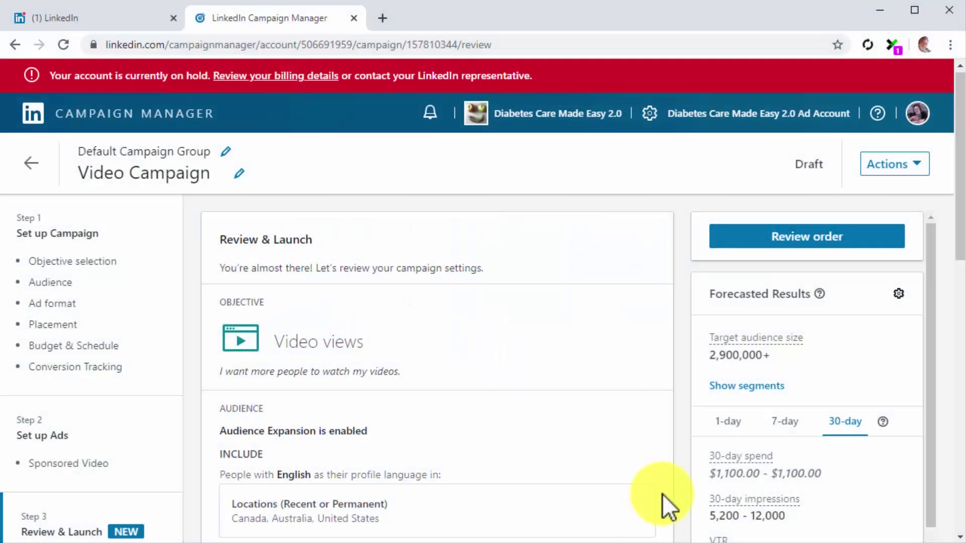
Review the campaign summary from objective and audience through budget, bidding and conversions to the included ad.
{"action": "scroll", "coordinate": [662, 494], "scroll_direction": "down", "scroll_amount": 2}
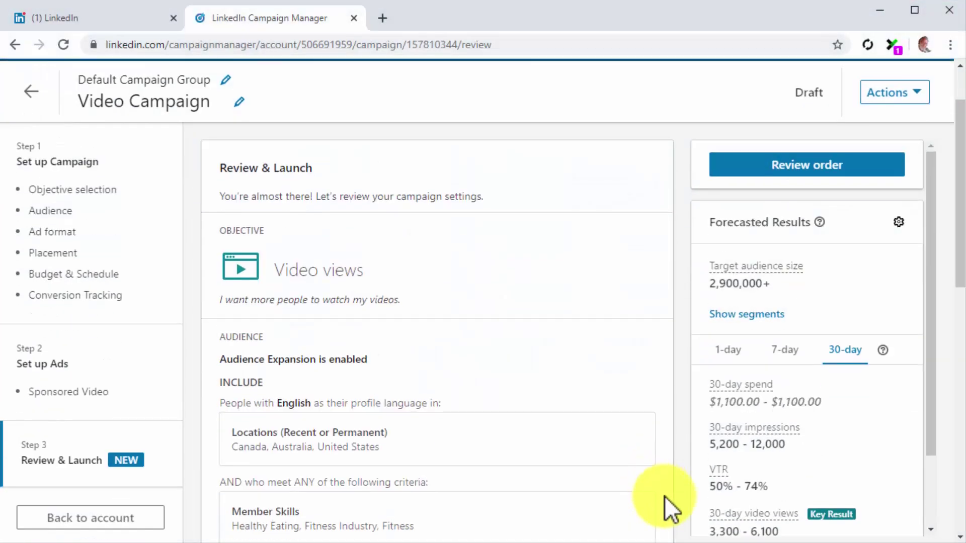
{"action": "scroll", "coordinate": [665, 496], "scroll_direction": "down", "scroll_amount": 10}
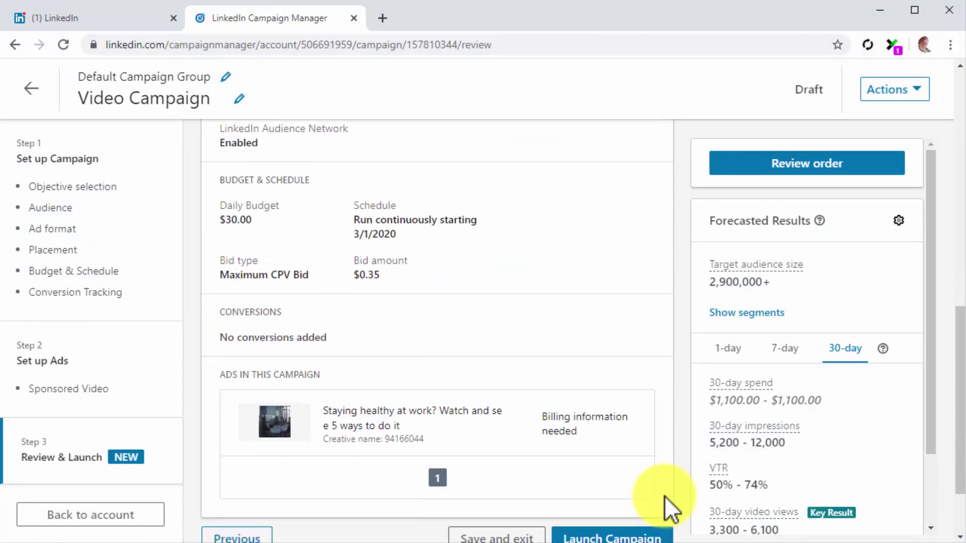
{"action": "scroll", "coordinate": [665, 496], "scroll_direction": "down", "scroll_amount": 2}
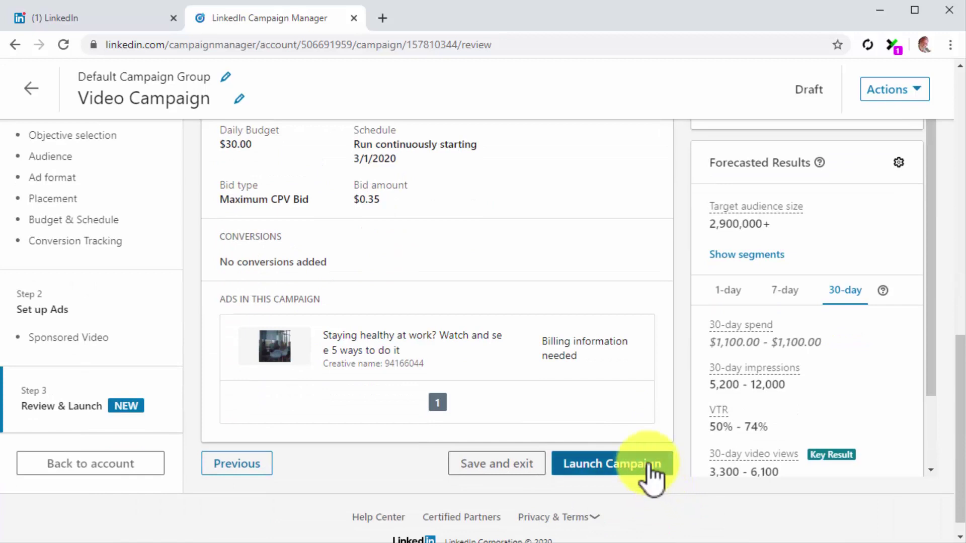